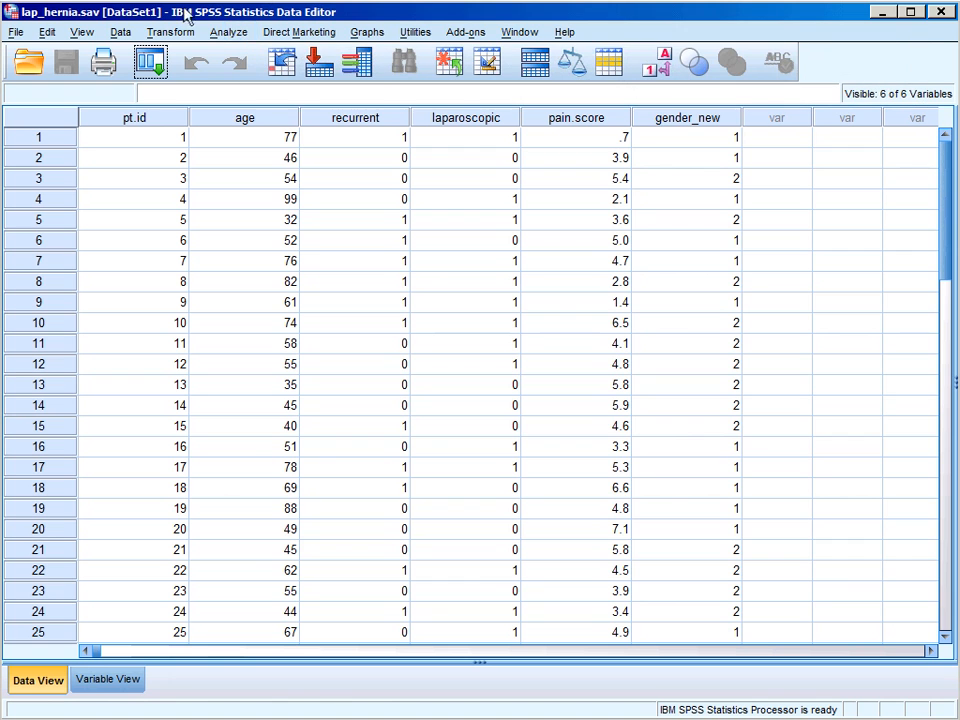
Run a Crosstabs analysis with recurrent as the row variable and laparoscopic as the column variable.
{"action": "left_click", "coordinate": [243, 36]}
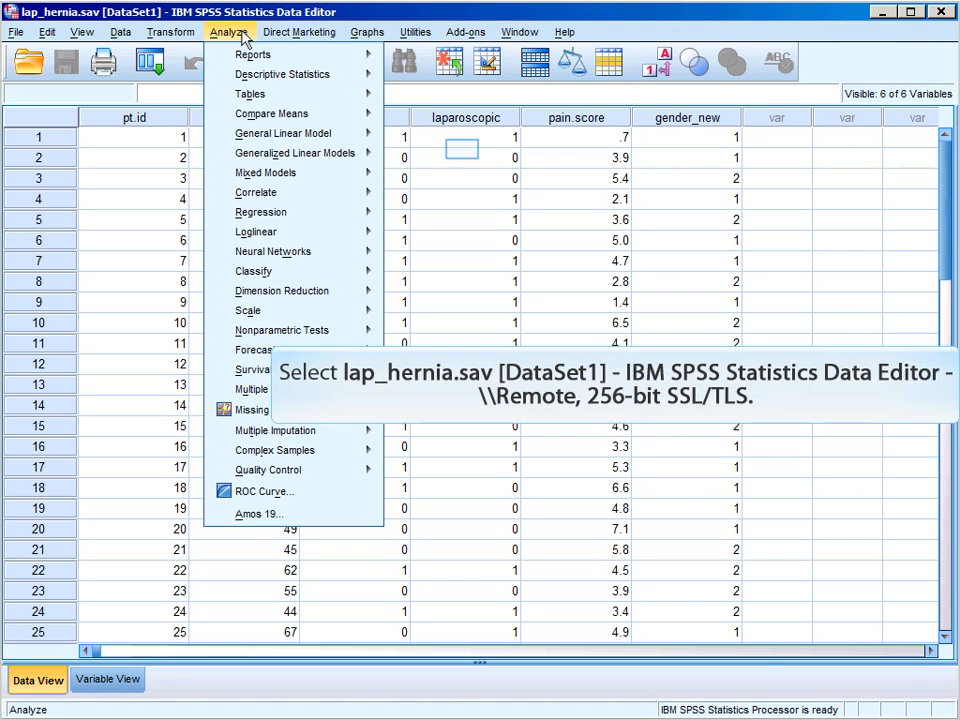
{"action": "left_click", "coordinate": [462, 149]}
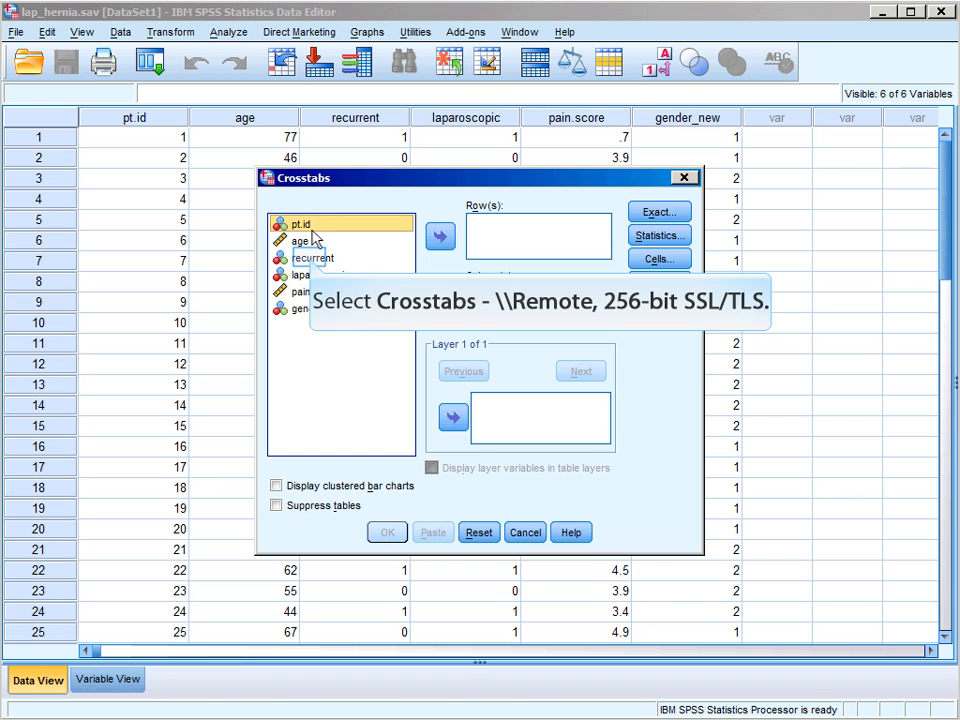
{"action": "left_click", "coordinate": [393, 262]}
{"action": "left_click", "coordinate": [440, 236]}
{"action": "left_click", "coordinate": [336, 260]}
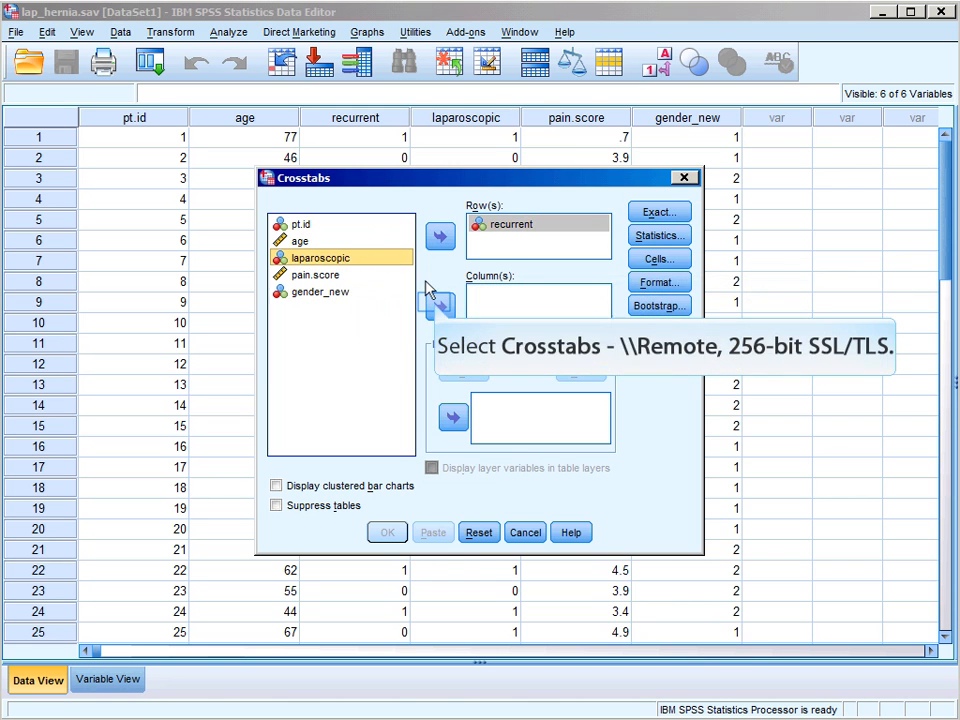
{"action": "left_click", "coordinate": [440, 307]}
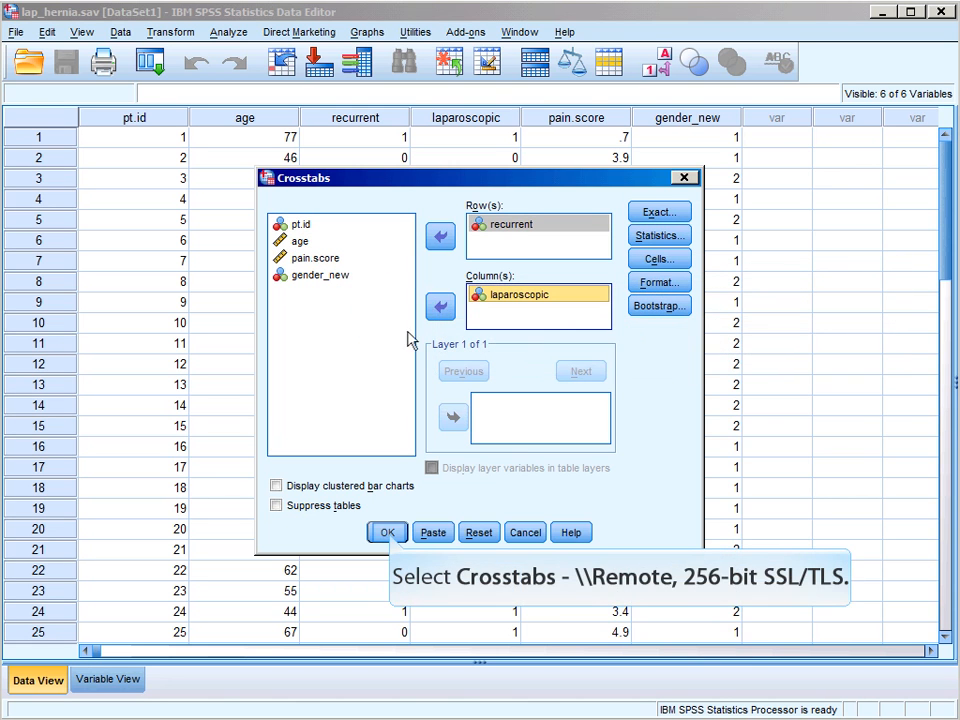
{"action": "left_click", "coordinate": [391, 532]}
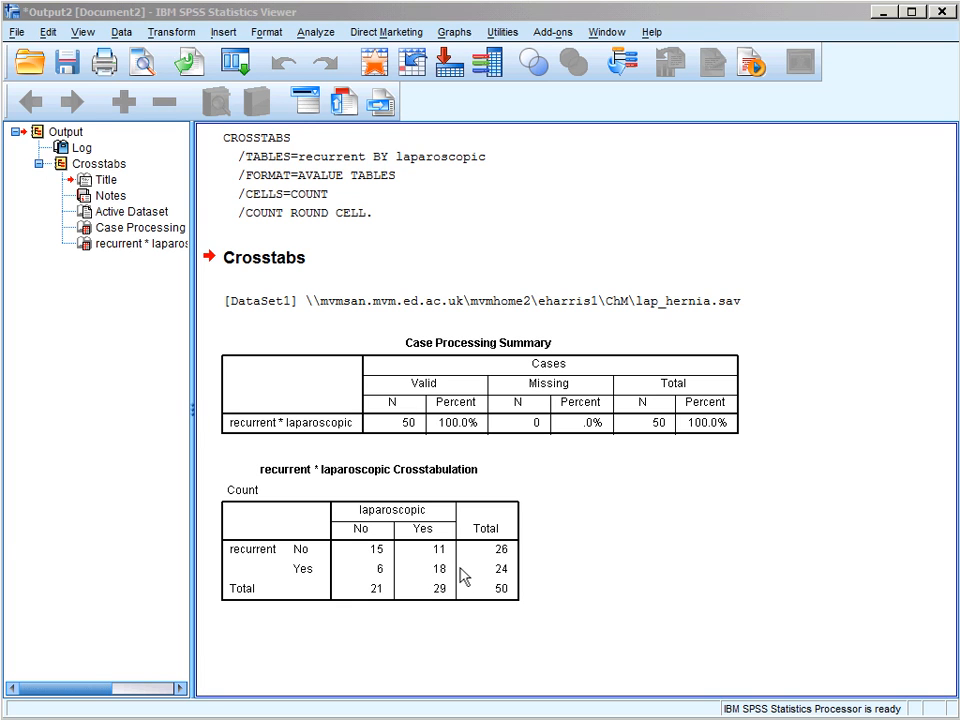
Rerun the recurrent by laparoscopic crosstab with row percentages added to the observed counts.
{"action": "left_click", "coordinate": [703, 587]}
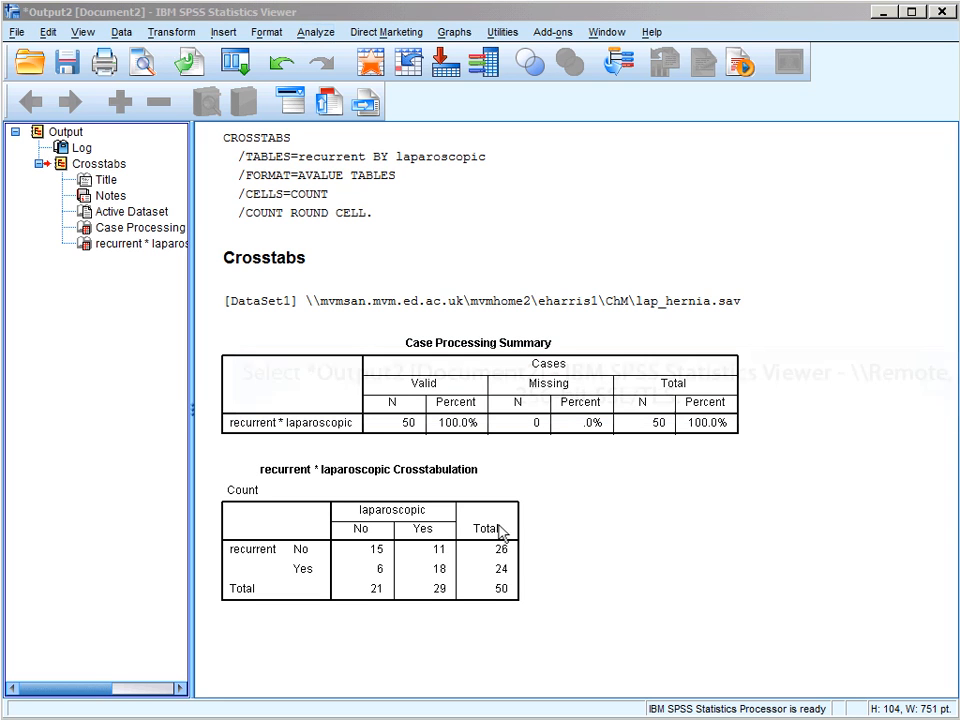
{"action": "left_click", "coordinate": [317, 33]}
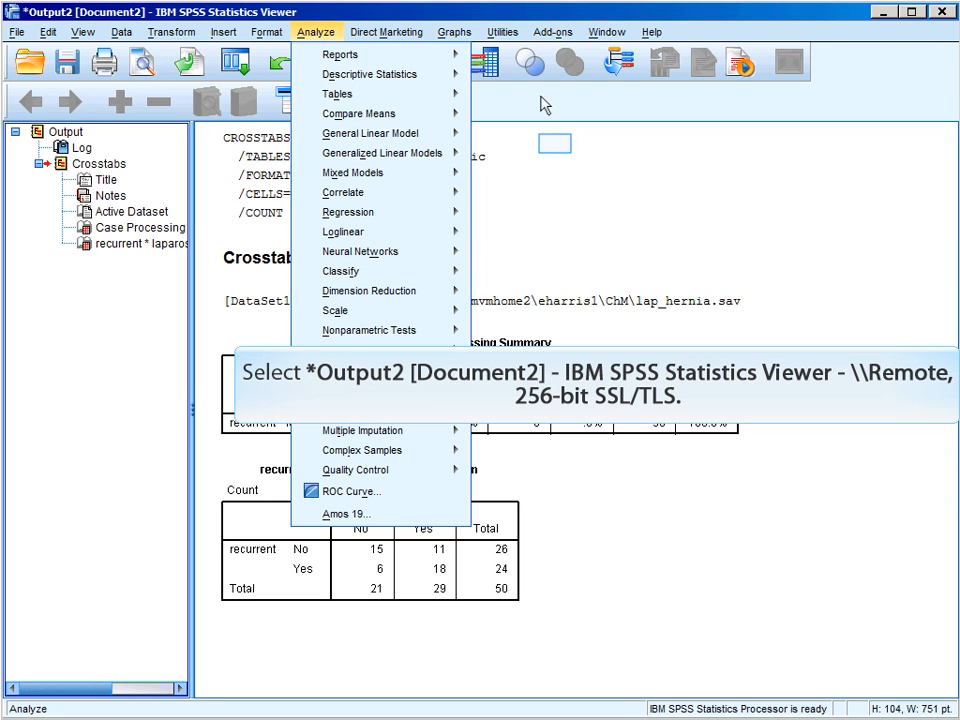
{"action": "left_click", "coordinate": [556, 145]}
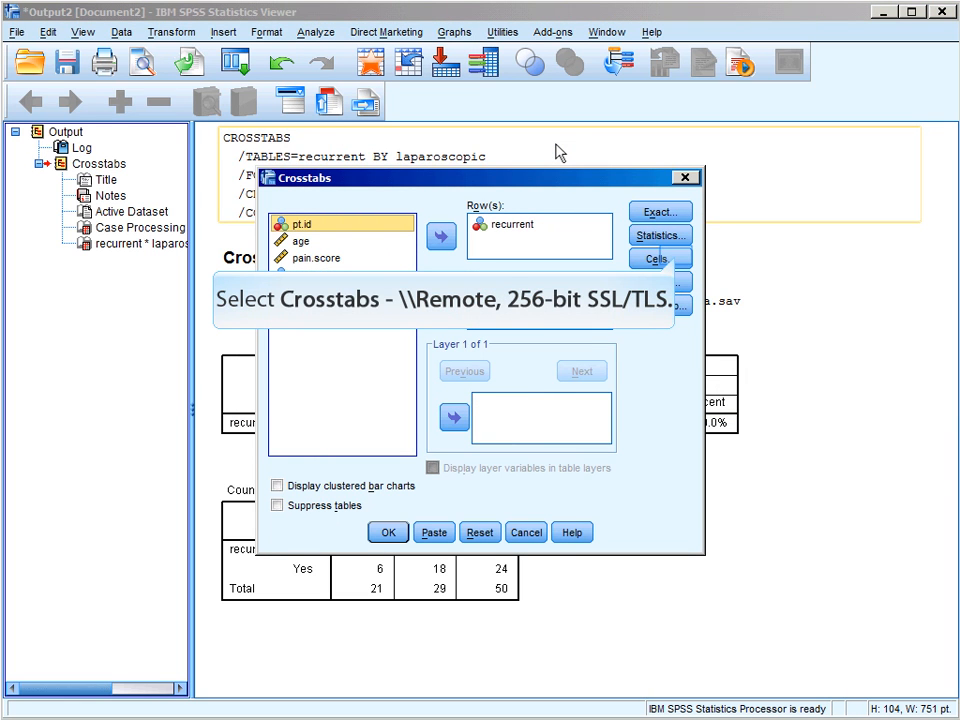
{"action": "left_click", "coordinate": [679, 260]}
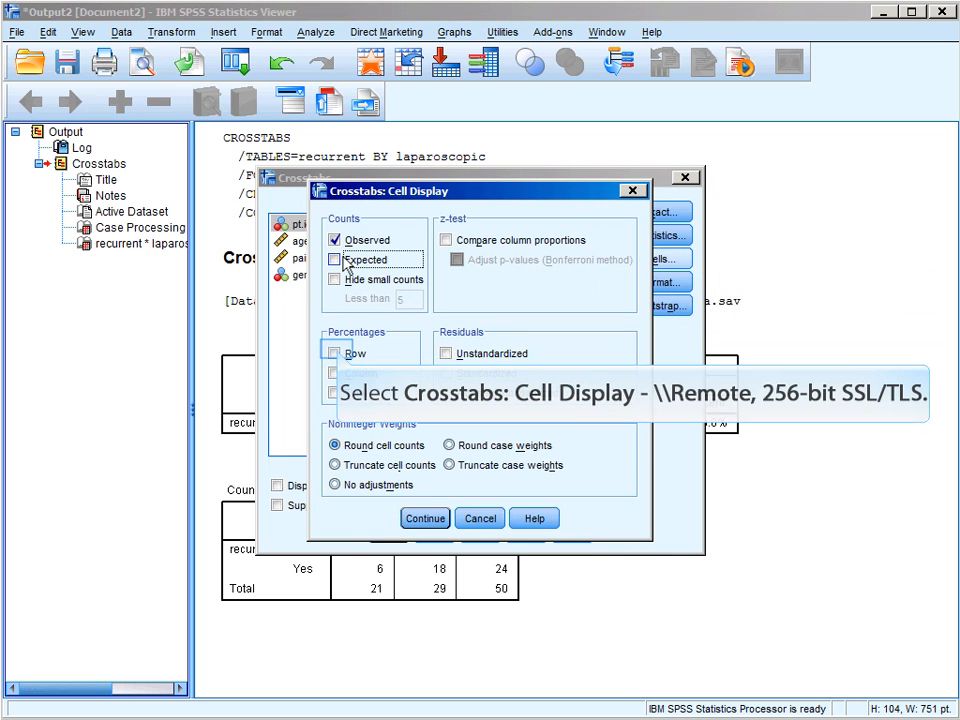
{"action": "left_click", "coordinate": [337, 351]}
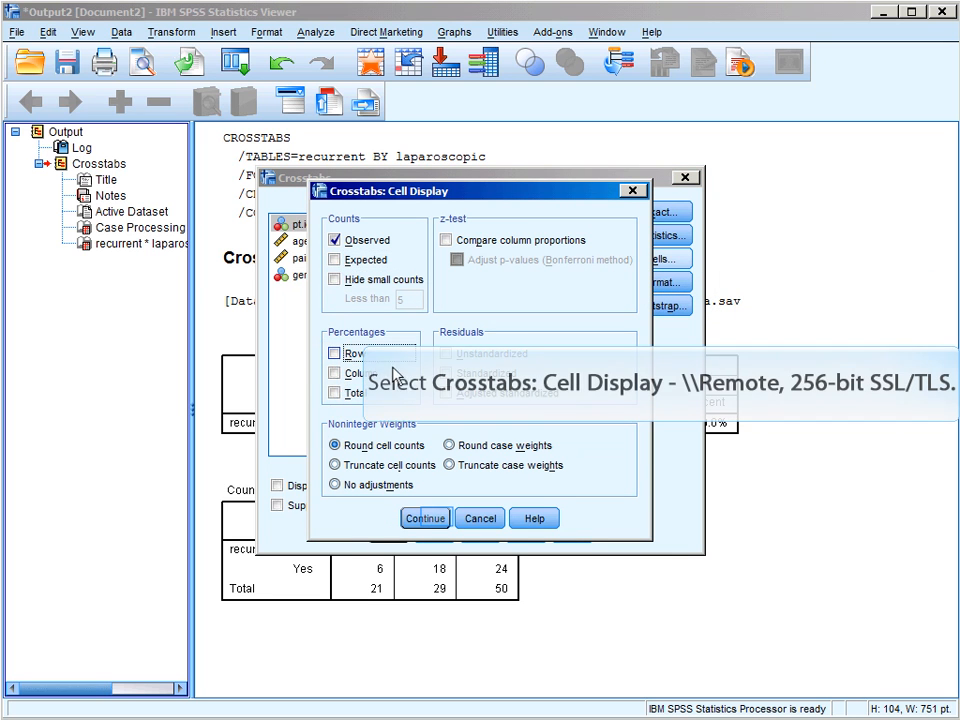
{"action": "left_click", "coordinate": [436, 519]}
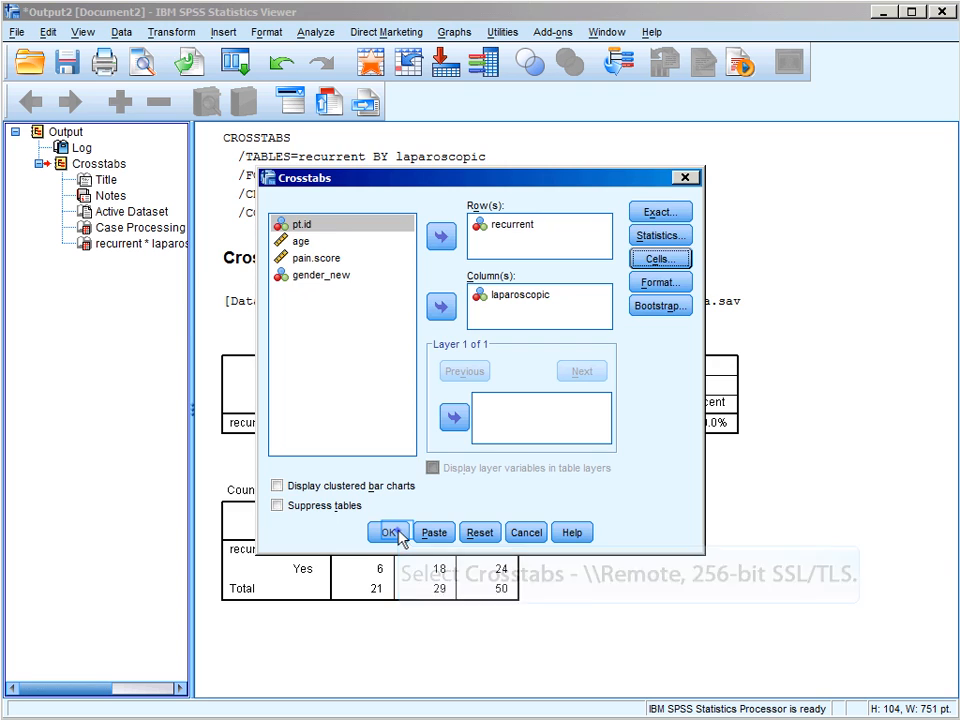
{"action": "left_click", "coordinate": [398, 534]}
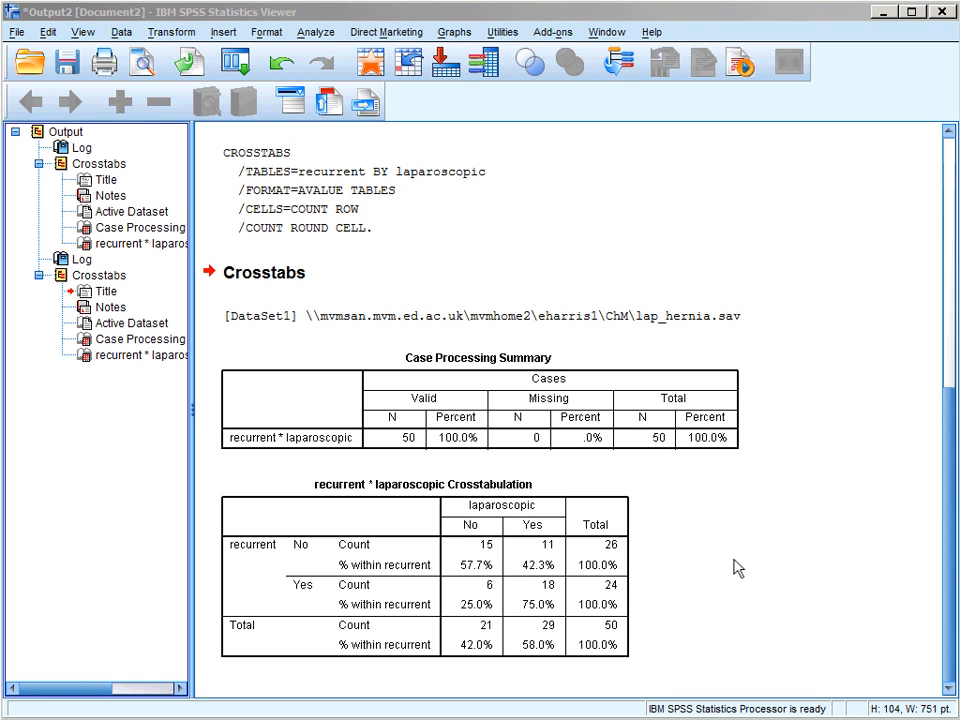
Switch to the online textbook to view Chapter 8 on the χ² tests, and return to the SPSS output.
{"action": "left_click", "coordinate": [831, 569]}
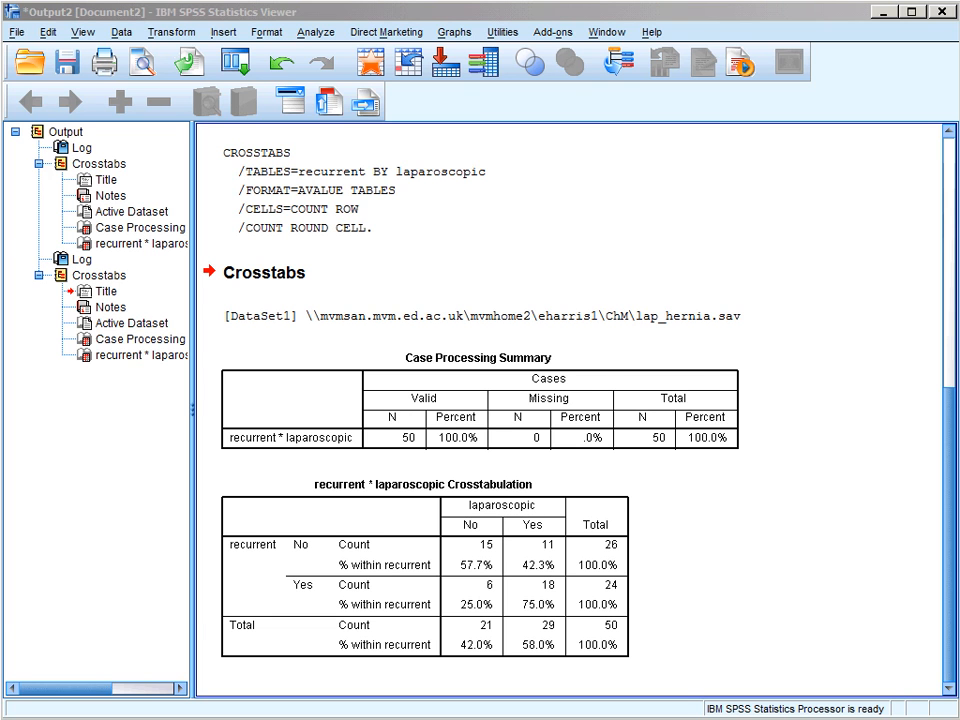
{"action": "key", "text": "alt+Tab"}
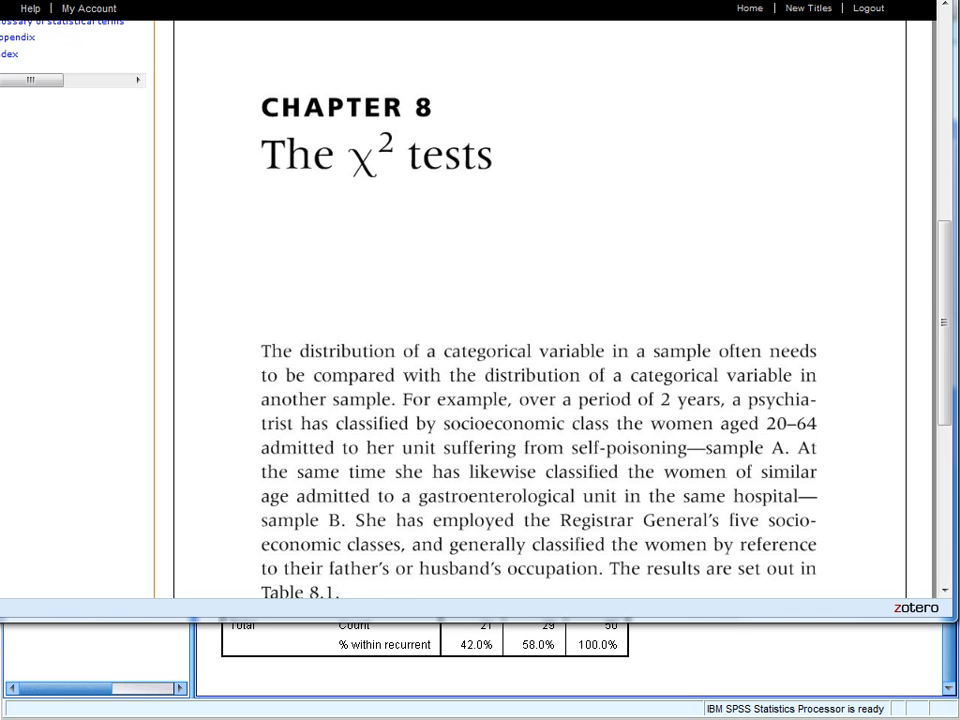
{"action": "key", "text": "alt+Tab"}
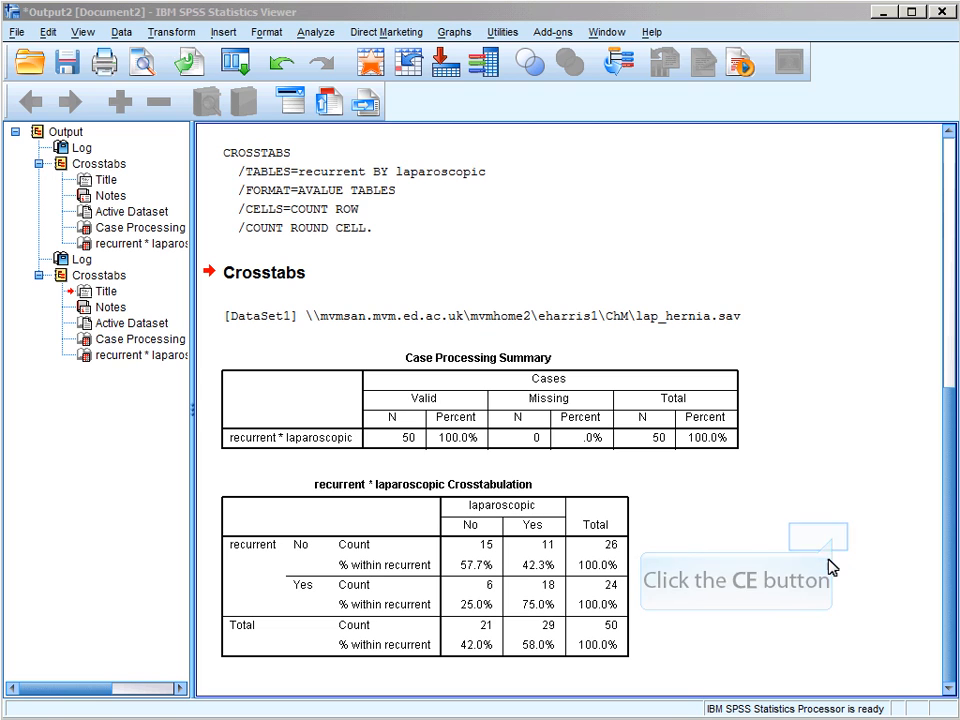
In Calculator, work out the expected count for non-recurrent, non-laparoscopic cases as 26*21 divided by 50.
{"action": "left_click", "coordinate": [833, 537]}
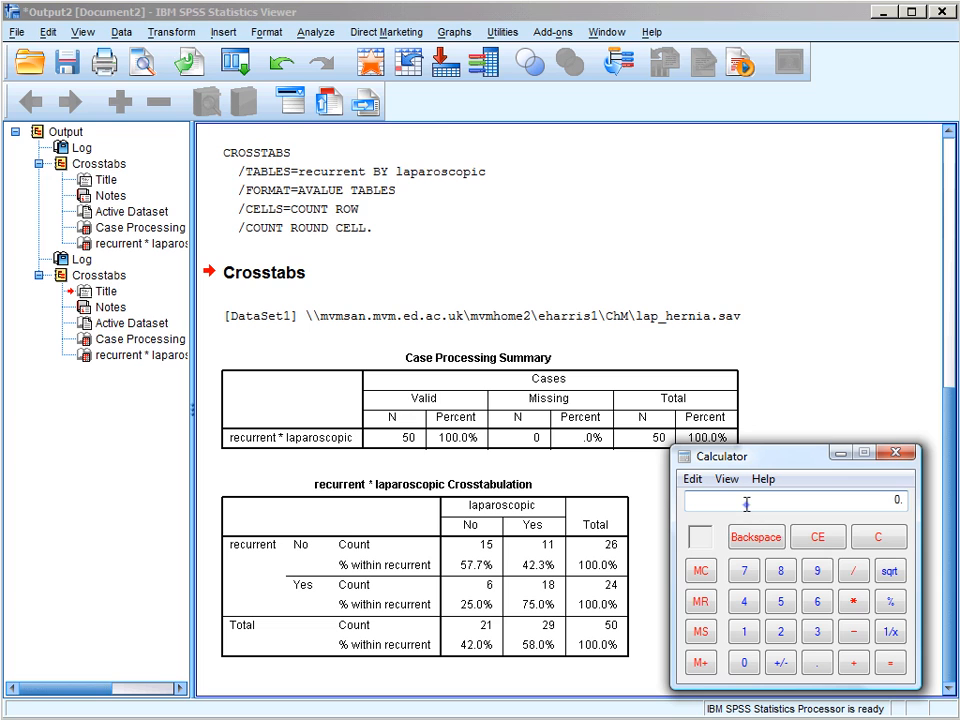
{"action": "type", "text": "26*21"}
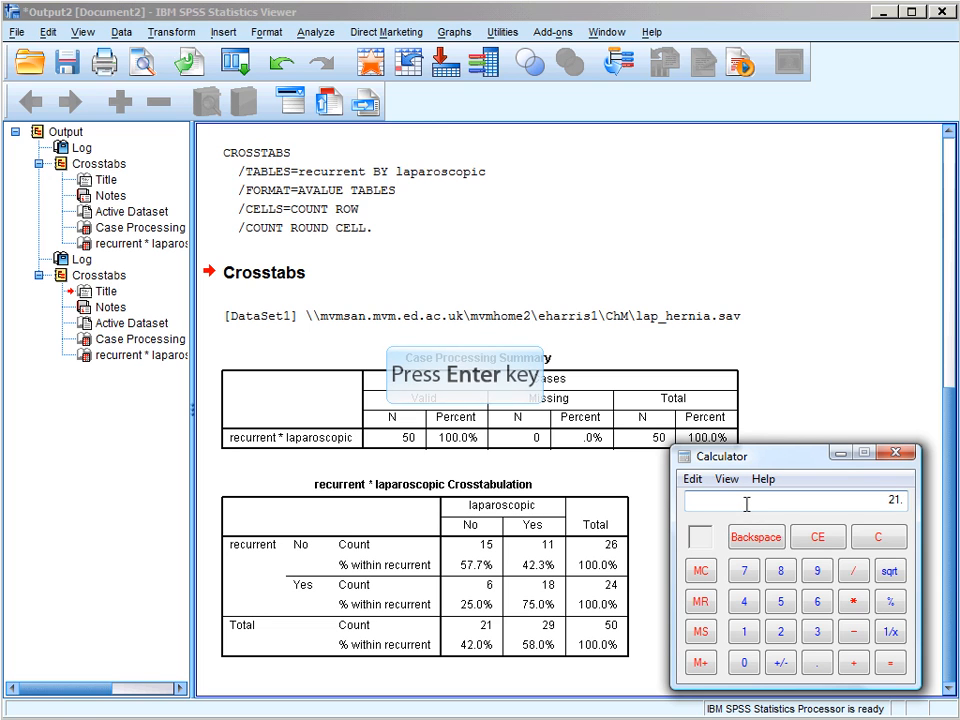
{"action": "key", "text": "Return"}
{"action": "type", "text": "/50"}
{"action": "key", "text": "Return"}
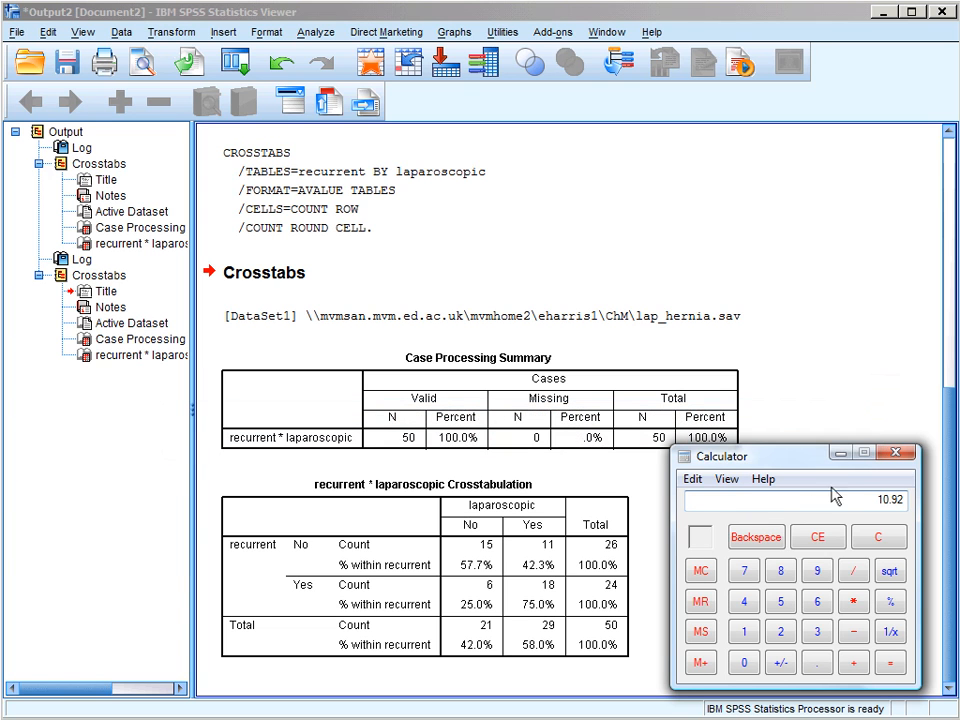
Switch back to SPSS and rerun the crosstab with observed and expected counts, without row percentages.
{"action": "left_click", "coordinate": [887, 392]}
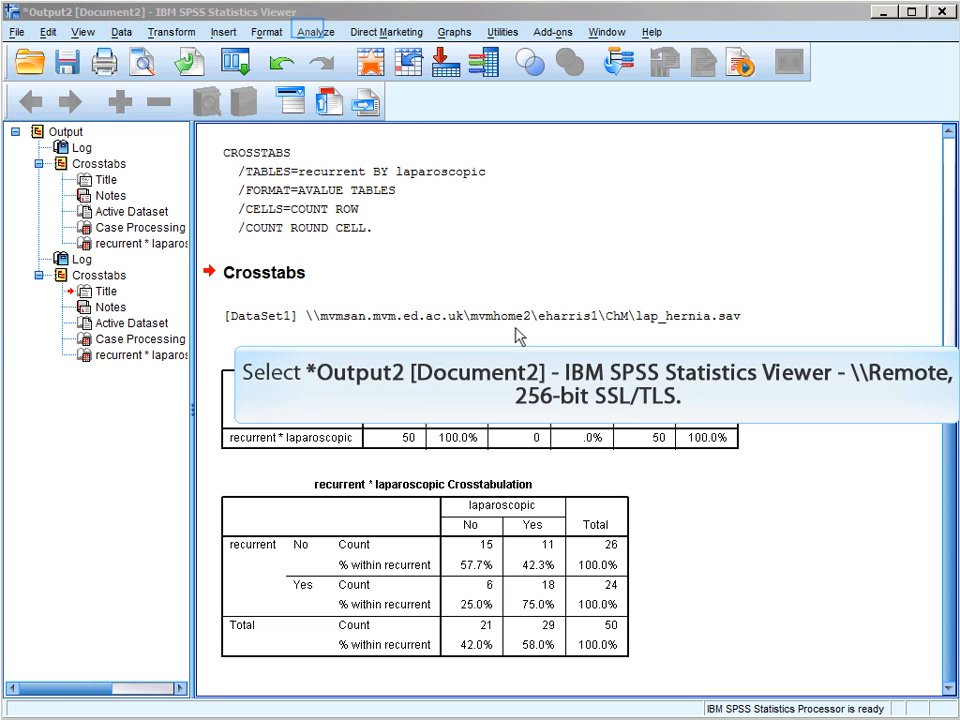
{"action": "left_click", "coordinate": [314, 33]}
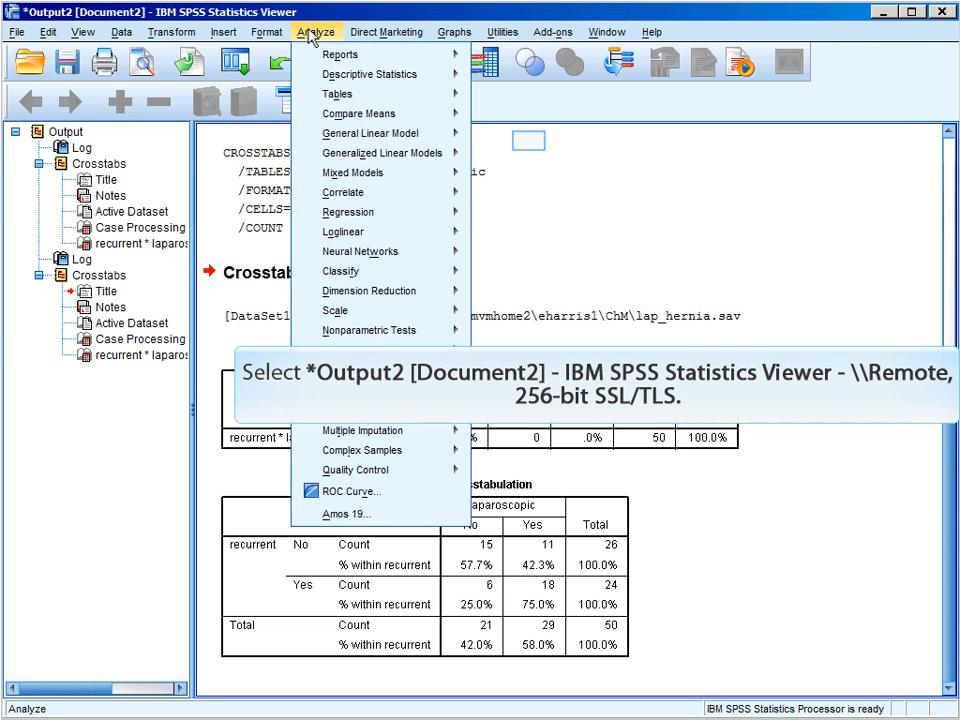
{"action": "left_click", "coordinate": [531, 146]}
{"action": "left_click", "coordinate": [651, 265]}
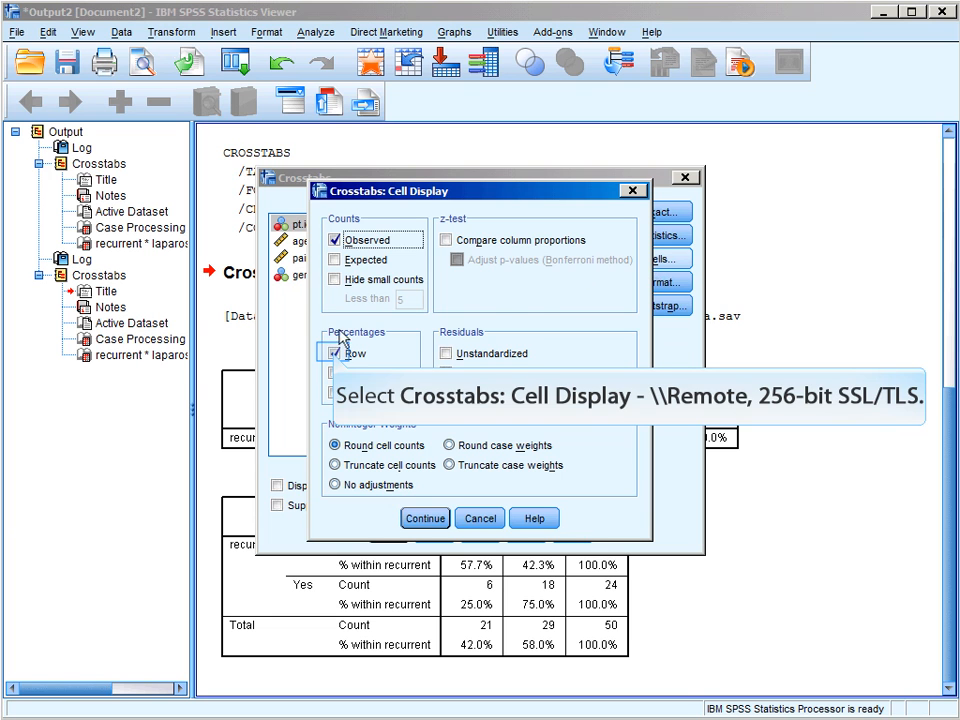
{"action": "left_click", "coordinate": [335, 354]}
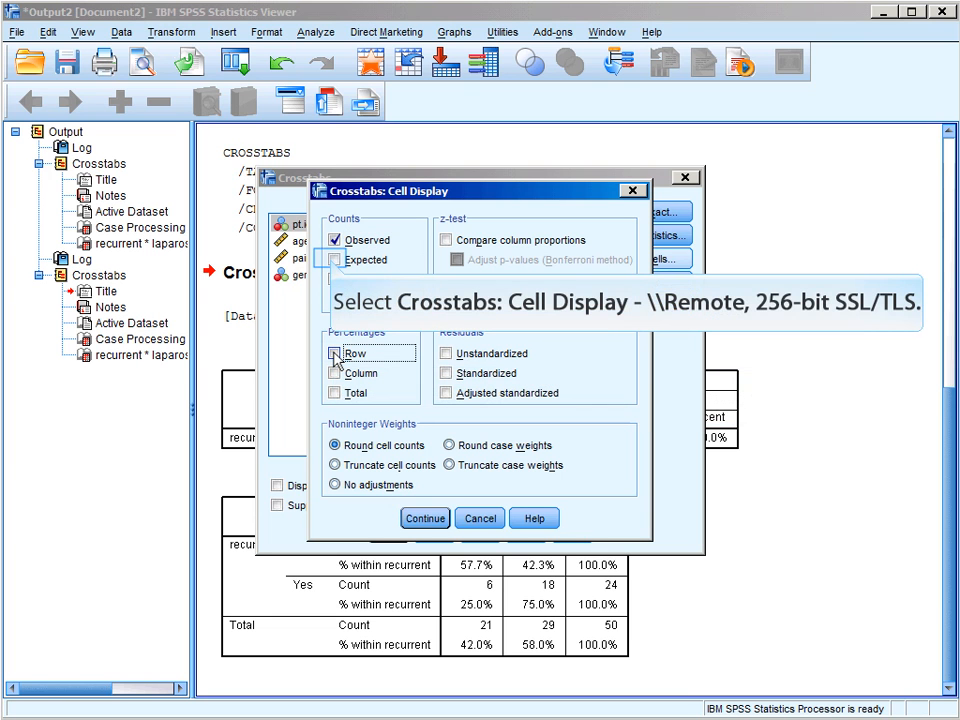
{"action": "left_click", "coordinate": [334, 261]}
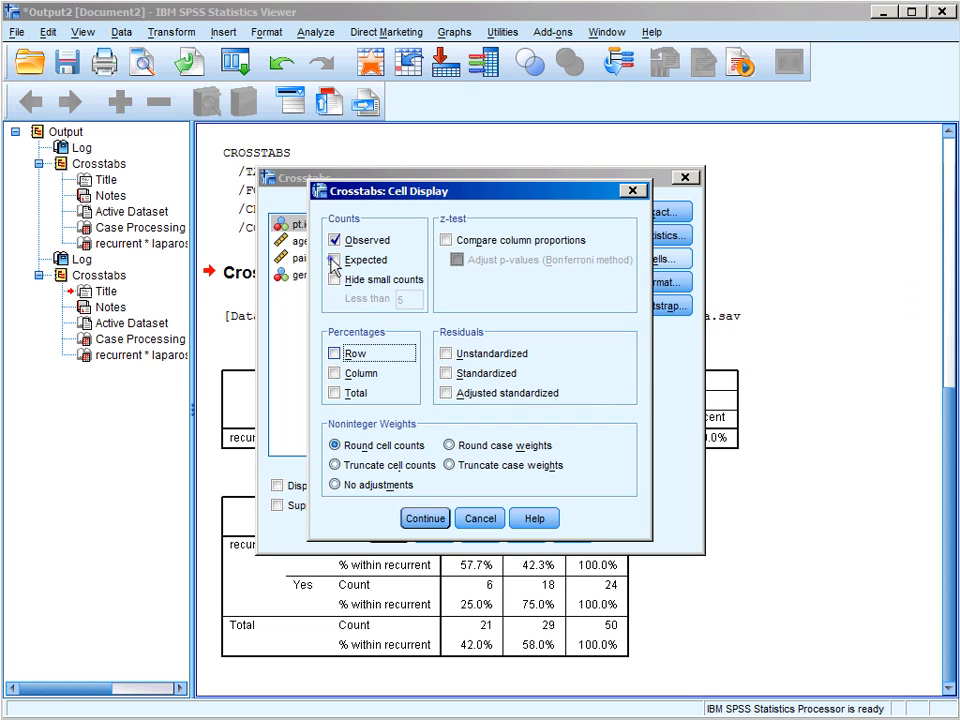
{"action": "left_click", "coordinate": [425, 518]}
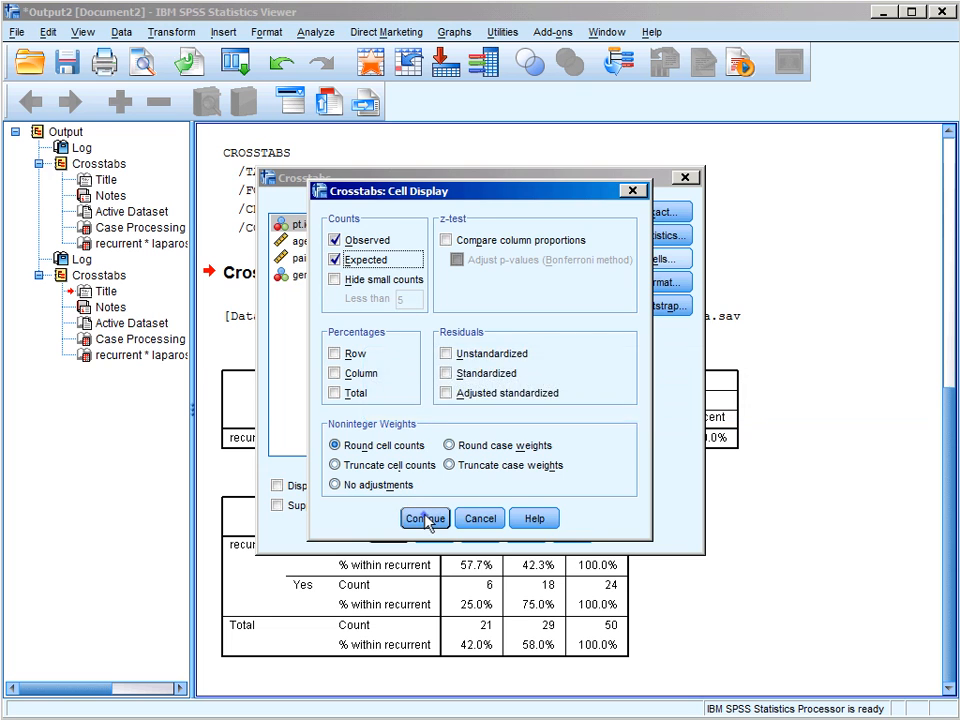
{"action": "left_click", "coordinate": [387, 530]}
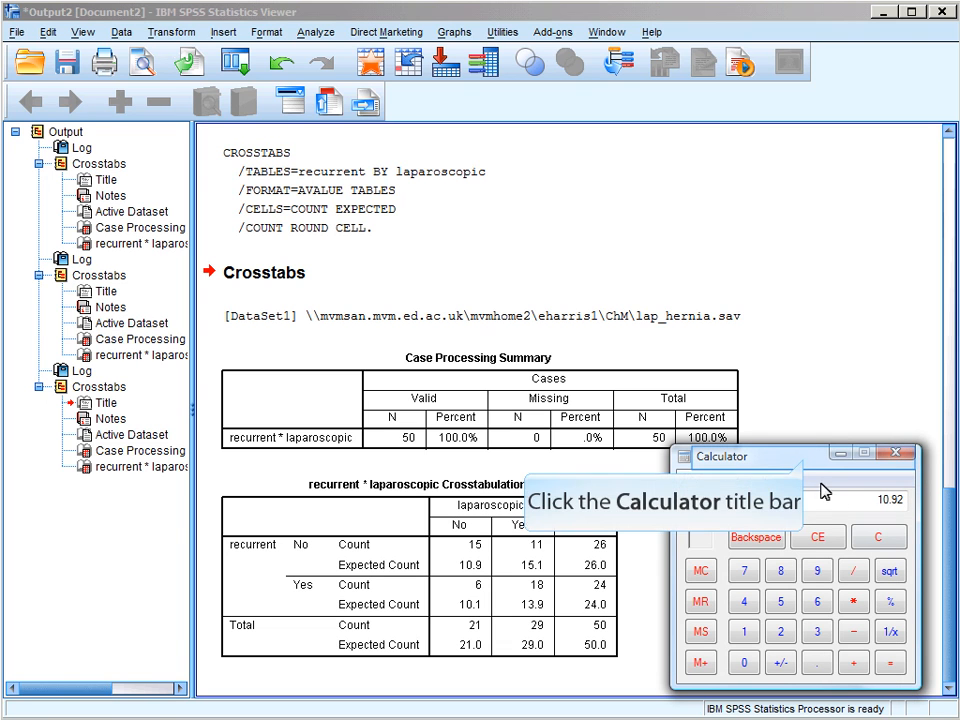
In Calculator, subtract the expected count 10.9 from the observed count 15 for the non-recurrent, non-laparoscopic cell.
{"action": "left_click", "coordinate": [805, 460]}
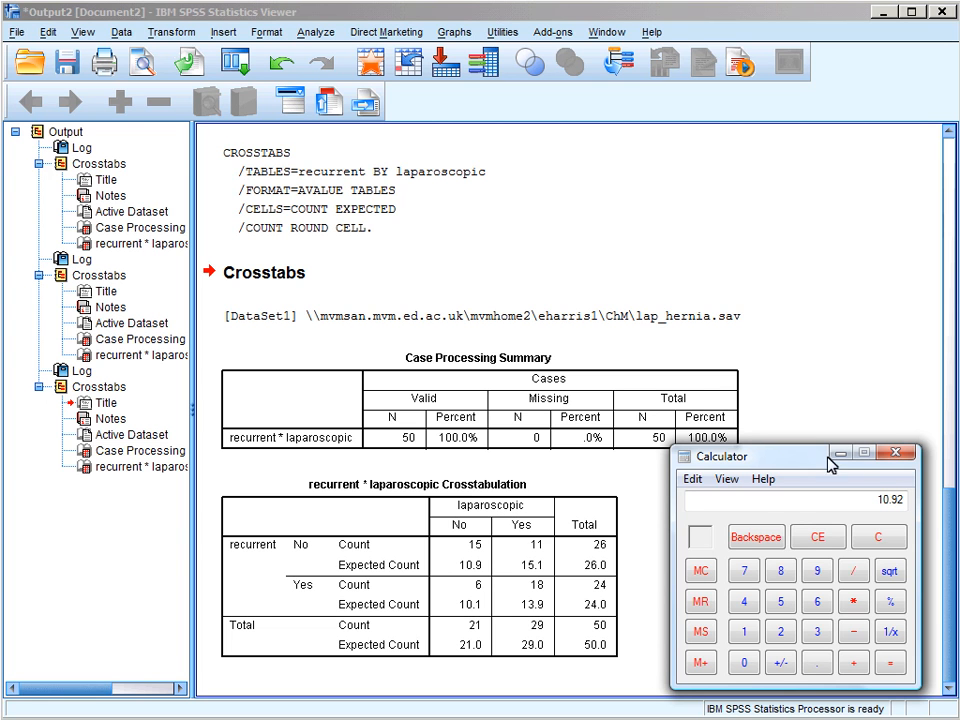
{"action": "key", "text": "alt+Tab"}
{"action": "type", "text": "15"}
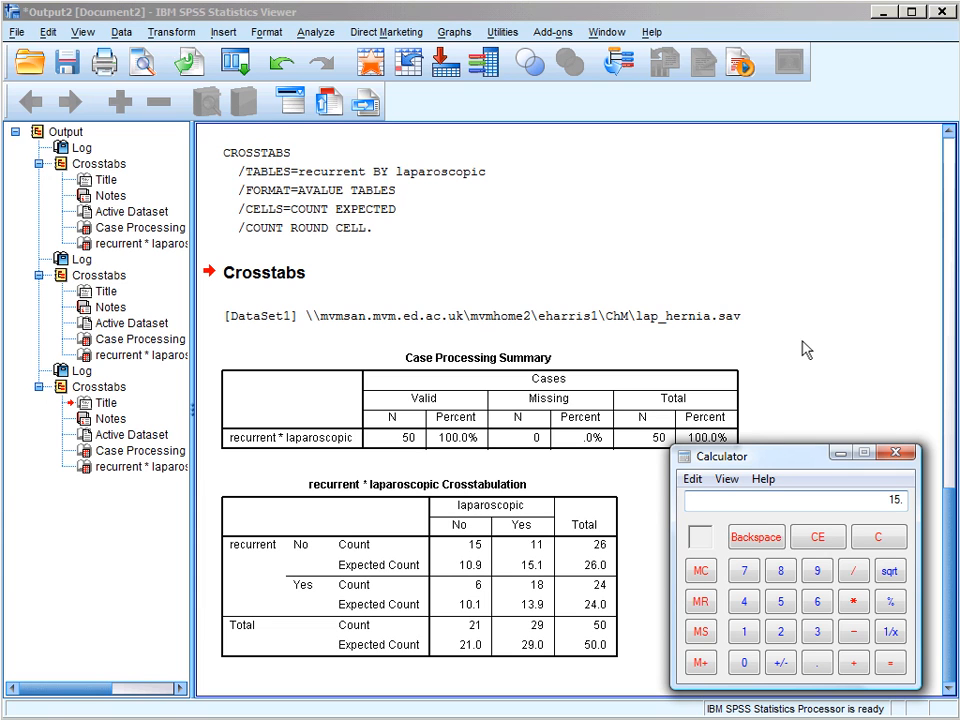
{"action": "type", "text": "-10.9"}
{"action": "key", "text": "Return"}
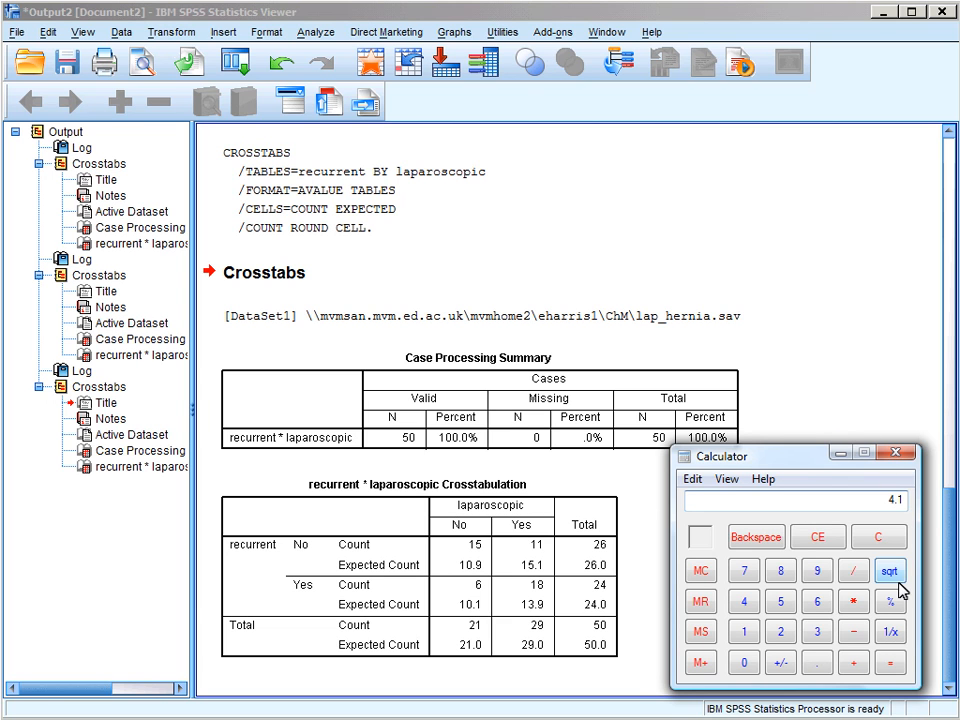
Clear the calculator, change it to the scientific layout, and move its window away from the crosstab labels.
{"action": "left_click", "coordinate": [878, 537]}
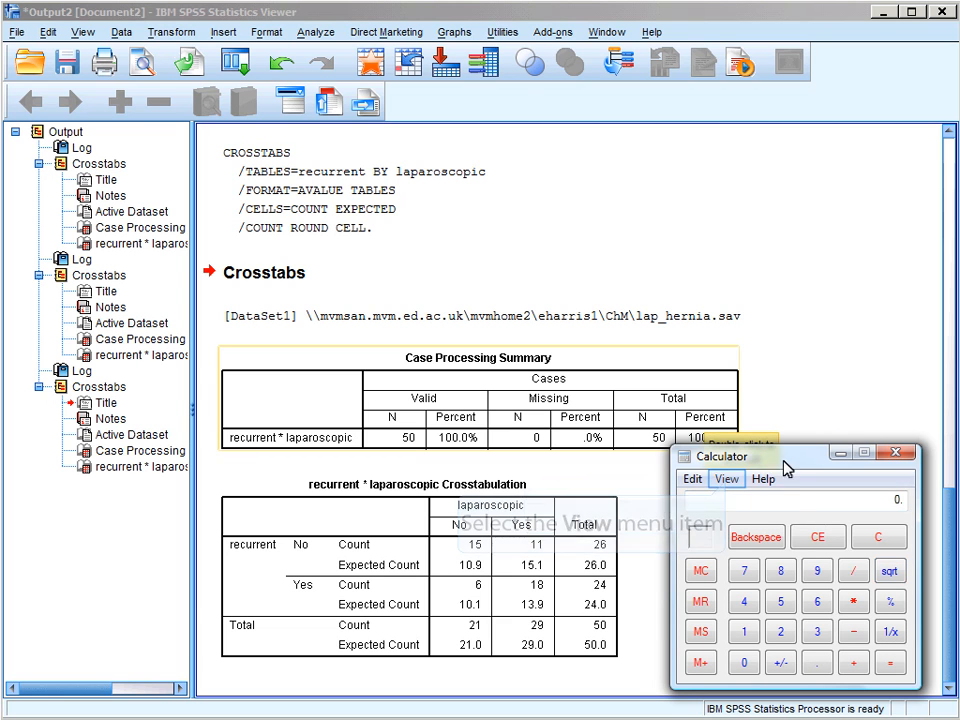
{"action": "left_click", "coordinate": [726, 479]}
{"action": "left_click", "coordinate": [750, 522]}
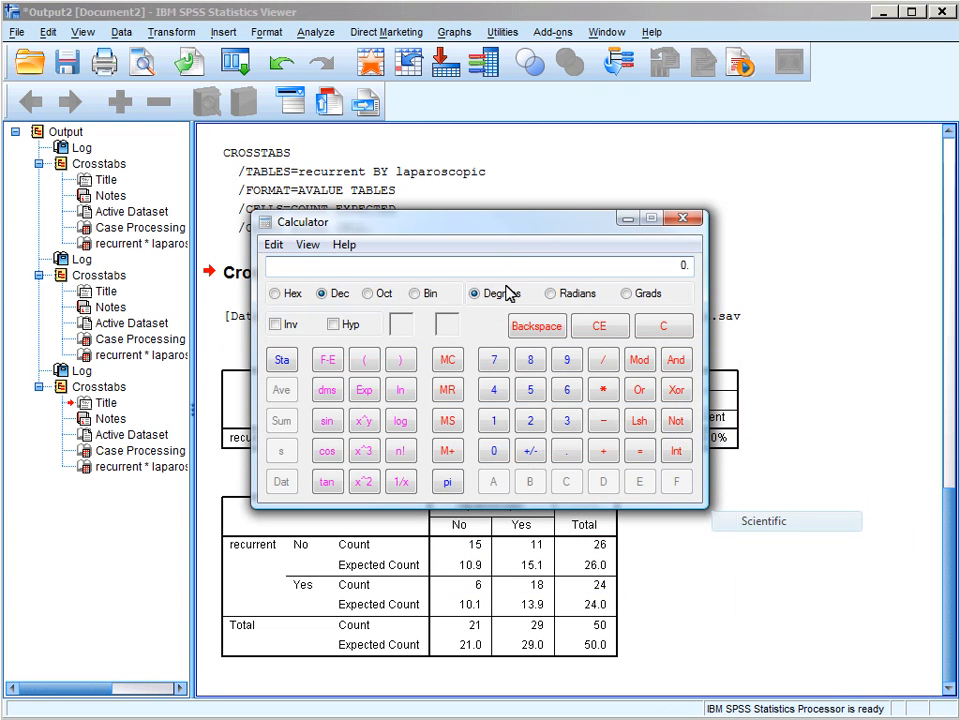
{"action": "left_click_drag", "start_coordinate": [505, 238], "coordinate": [728, 421]}
Square the difference 4.1 and divide it by the expected count 10.9, keeping the calculator clear of the crosstab.
{"action": "left_click", "coordinate": [827, 445]}
{"action": "type", "text": "4.1"}
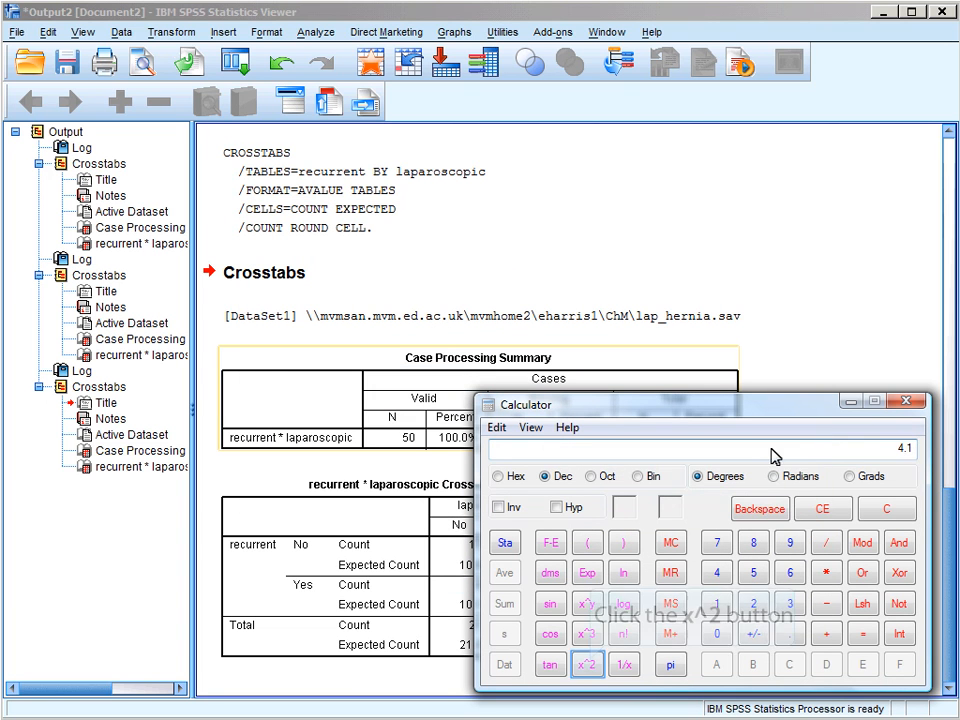
{"action": "left_click", "coordinate": [587, 664]}
{"action": "left_click_drag", "start_coordinate": [714, 407], "coordinate": [757, 410]}
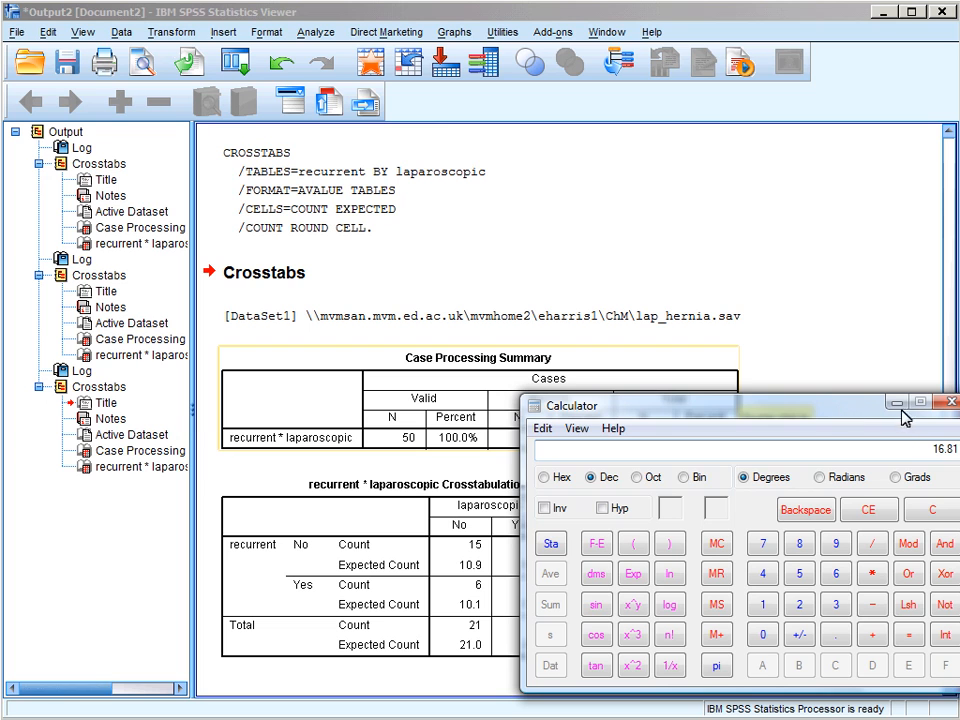
{"action": "type", "text": "10.9"}
{"action": "key", "text": "Return"}
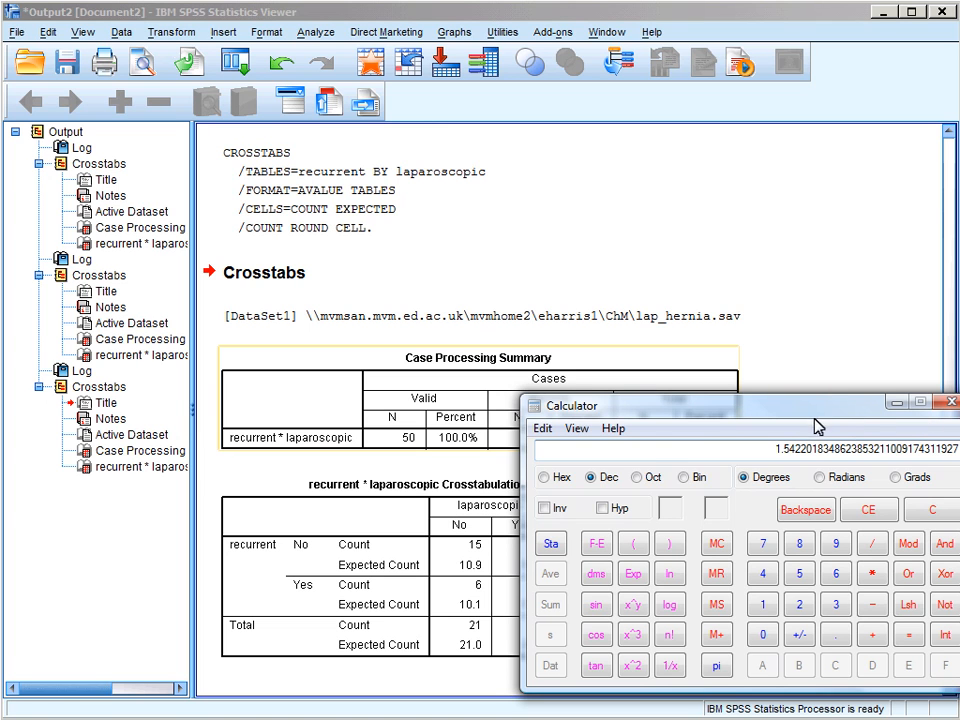
{"action": "left_click_drag", "start_coordinate": [792, 413], "coordinate": [878, 415]}
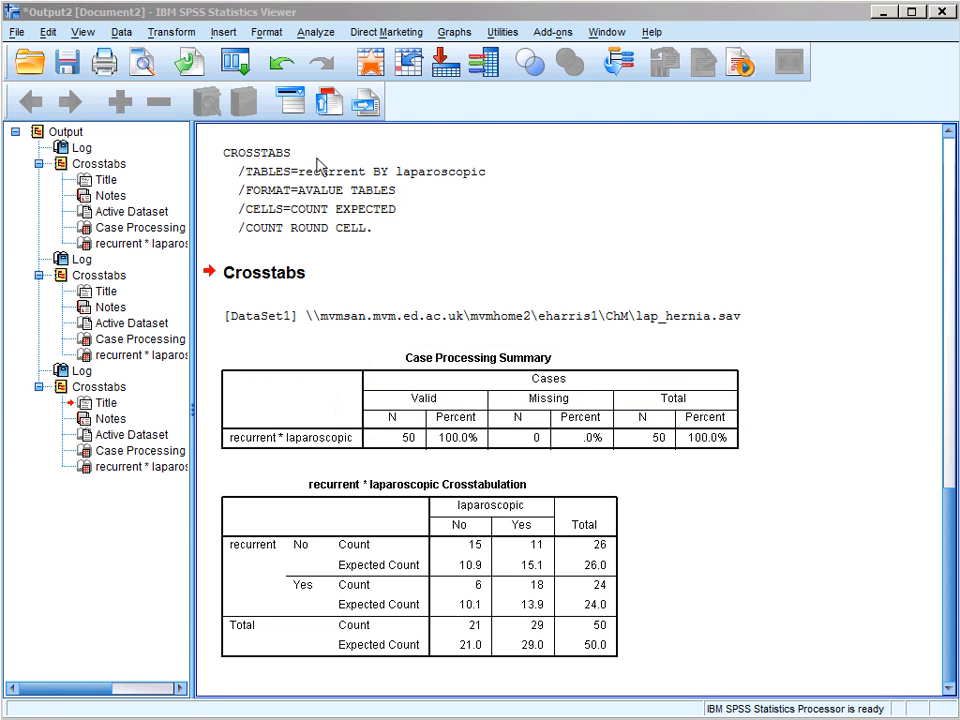
Rerun the recurrent by laparoscopic crosstab with the Chi-square statistic added, keeping the observed and expected counts.
{"action": "left_click", "coordinate": [300, 36]}
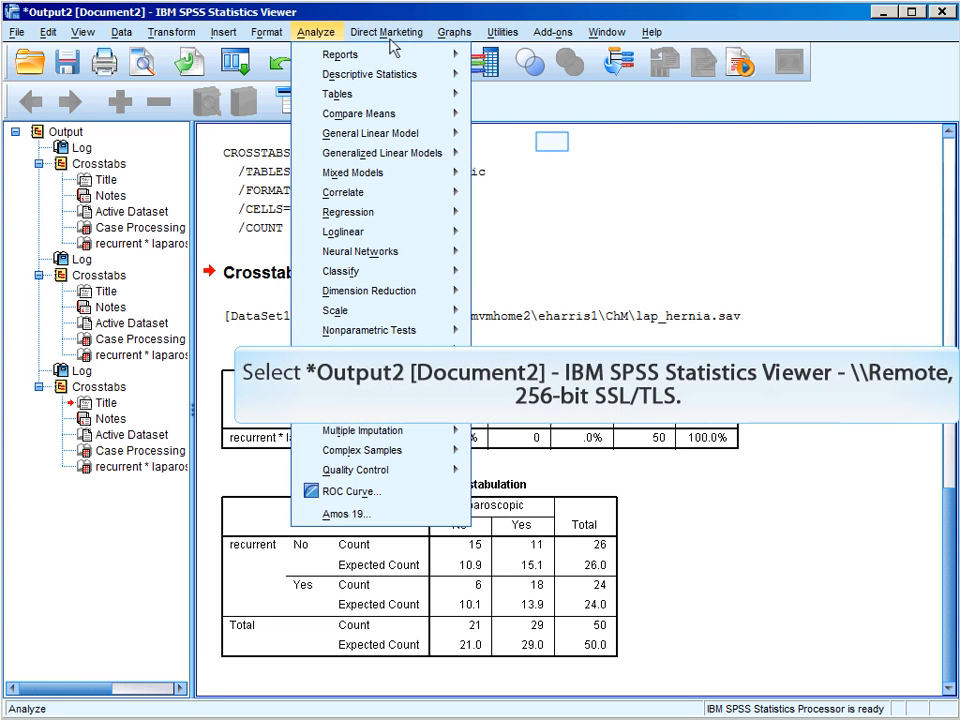
{"action": "left_click", "coordinate": [553, 142]}
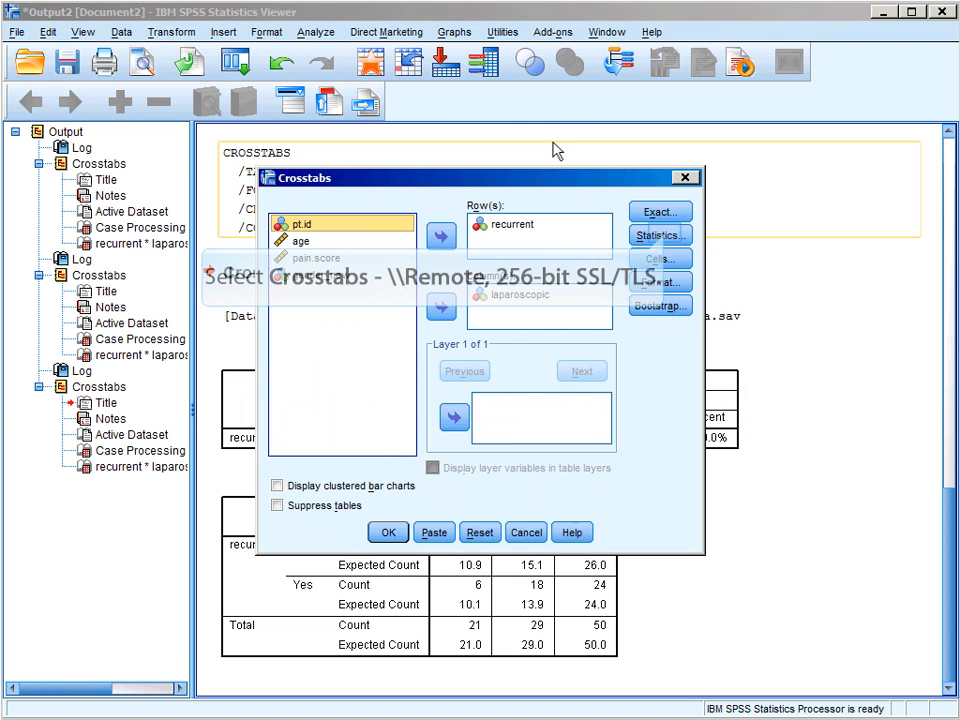
{"action": "left_click", "coordinate": [664, 236]}
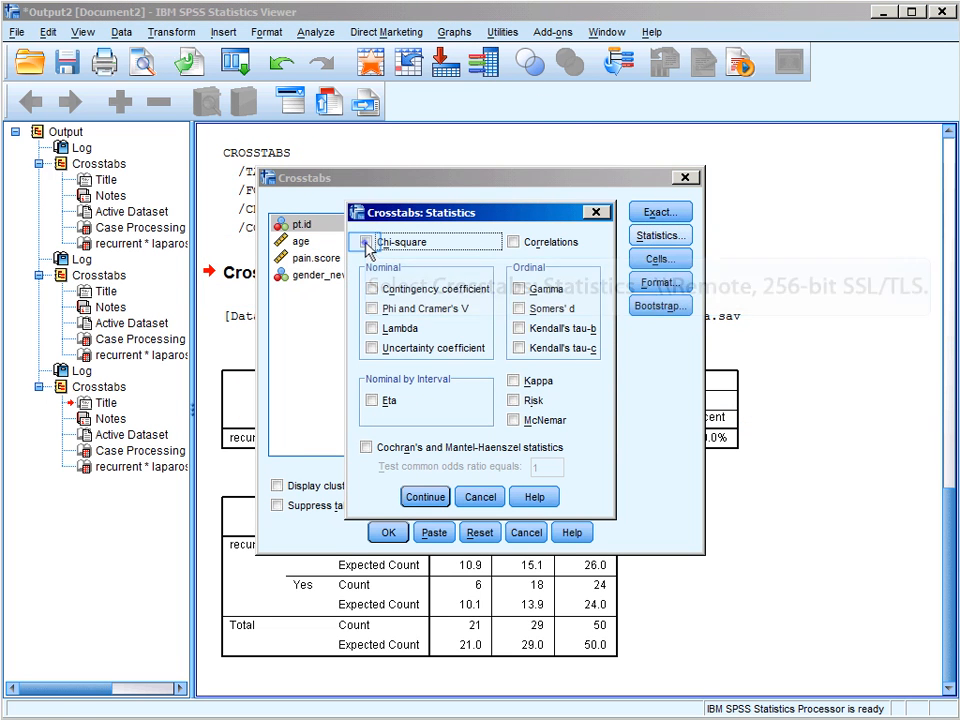
{"action": "left_click", "coordinate": [420, 242]}
{"action": "left_click", "coordinate": [425, 497]}
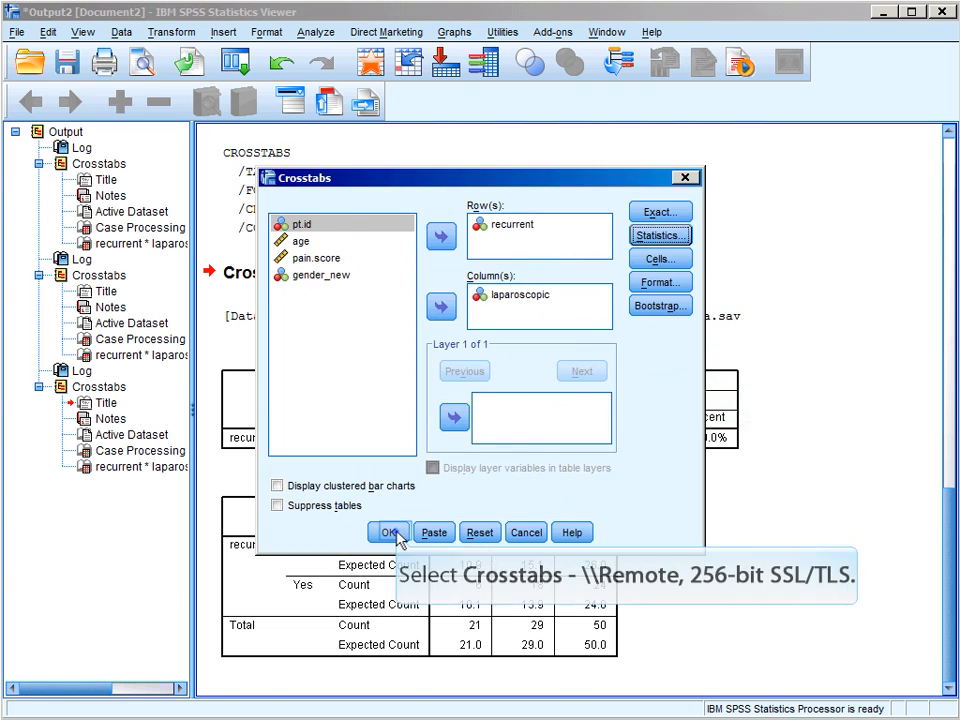
{"action": "left_click", "coordinate": [390, 532]}
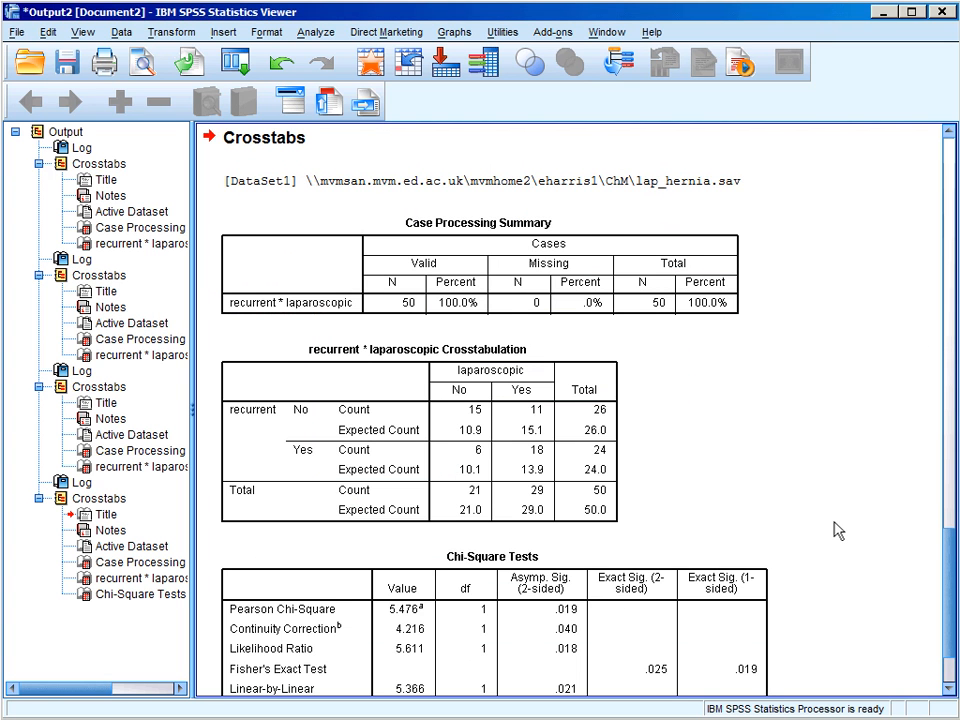
Examine the full Chi-Square Tests table, including its significance columns, Fisher's Exact Test row and expected-count footnote.
{"action": "scroll", "coordinate": [836, 530], "scroll_direction": "down", "scroll_amount": 3}
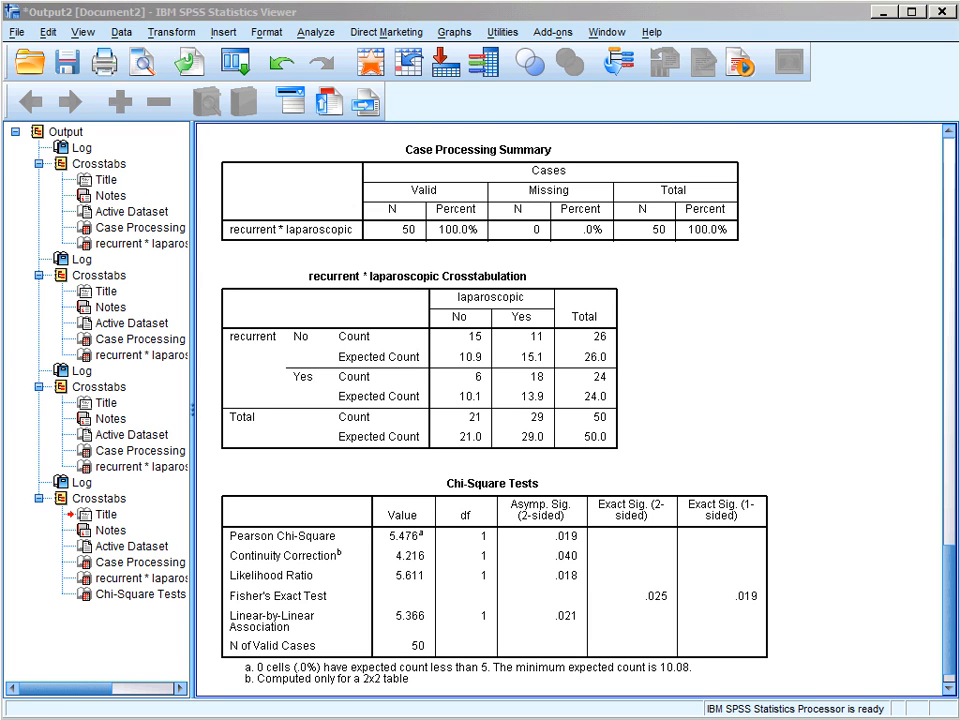
{"action": "left_click", "coordinate": [580, 562]}
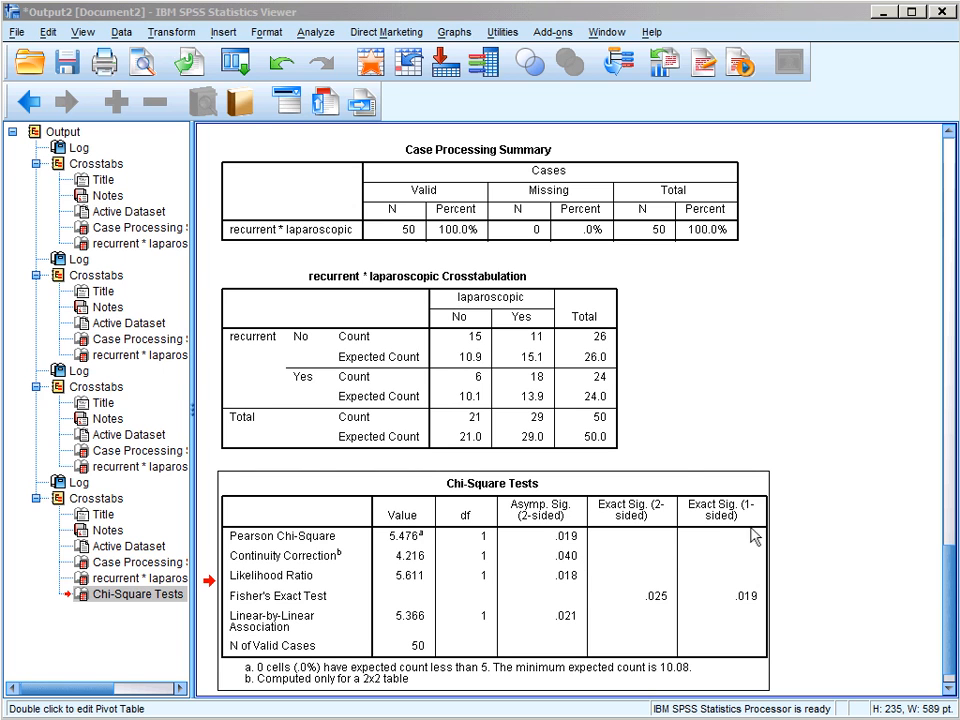
{"action": "left_click", "coordinate": [863, 386]}
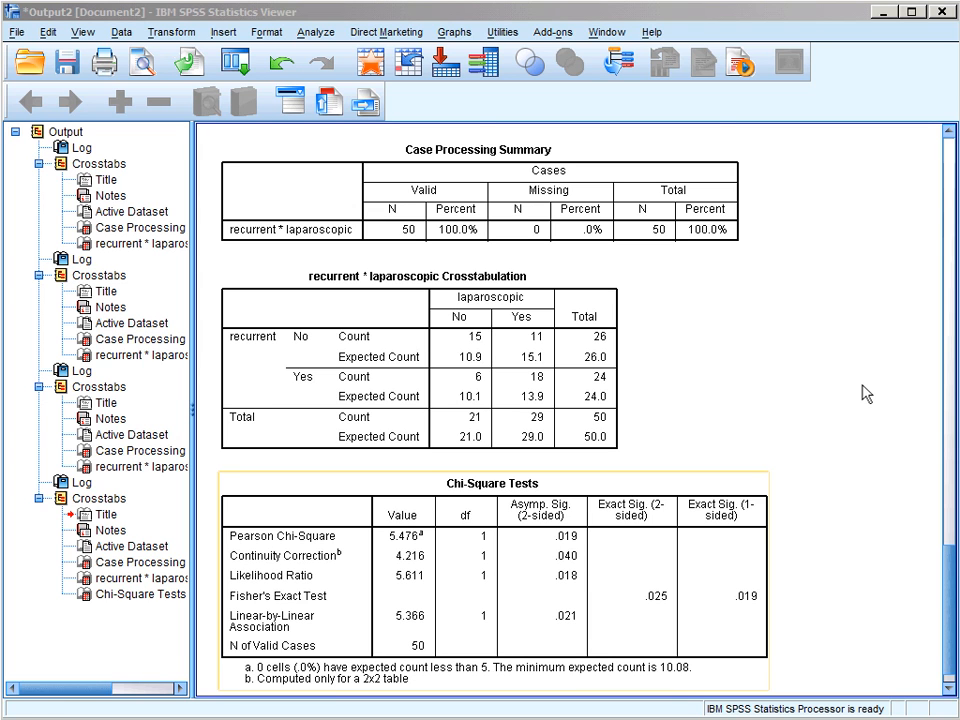
{"action": "left_click", "coordinate": [233, 603]}
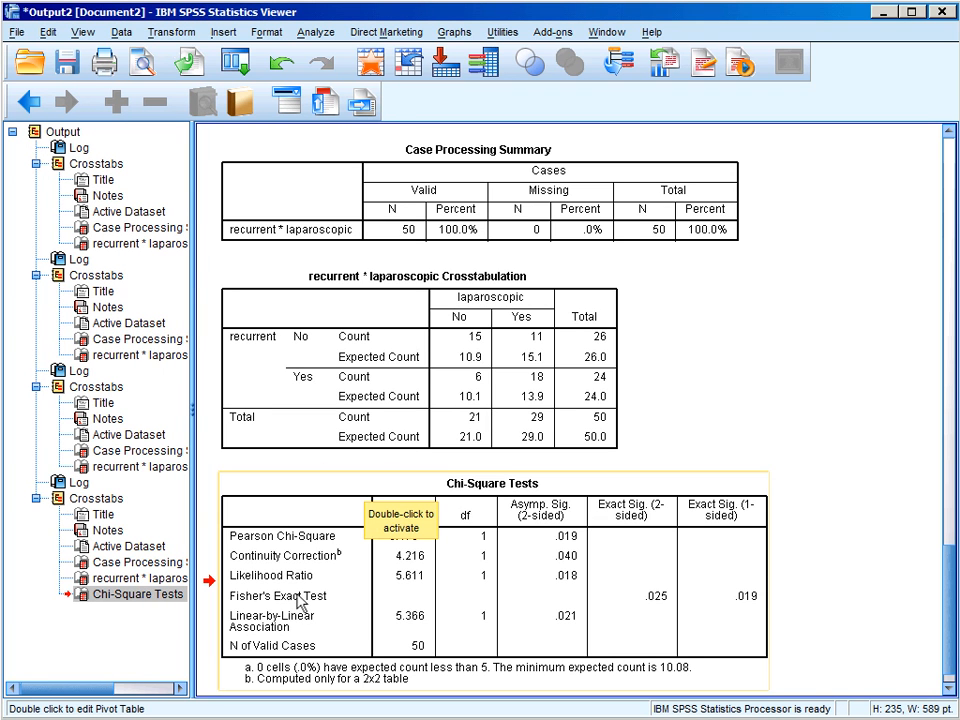